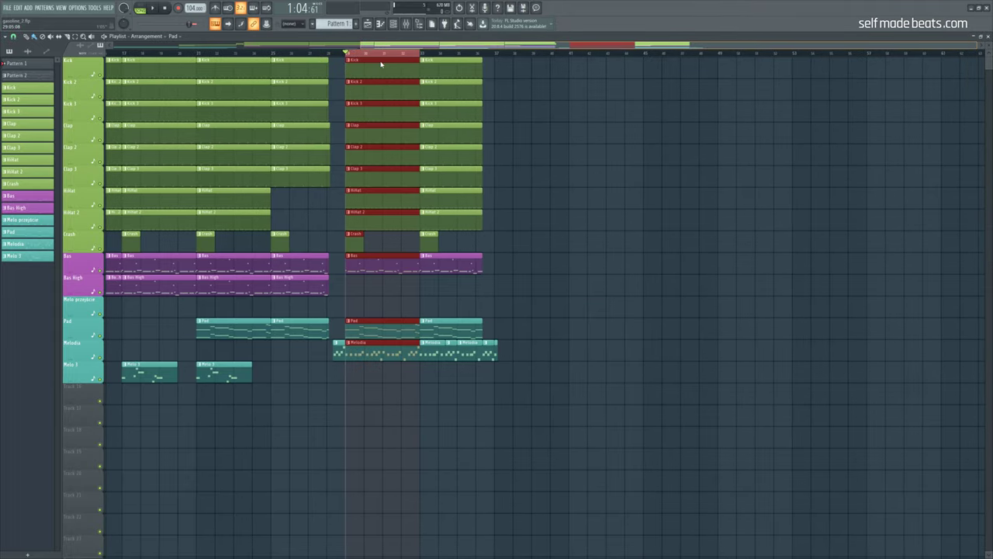
Step: Play the selected section of the arrangement, then stop playback
{"action": "left_click", "coordinate": [156, 9]}
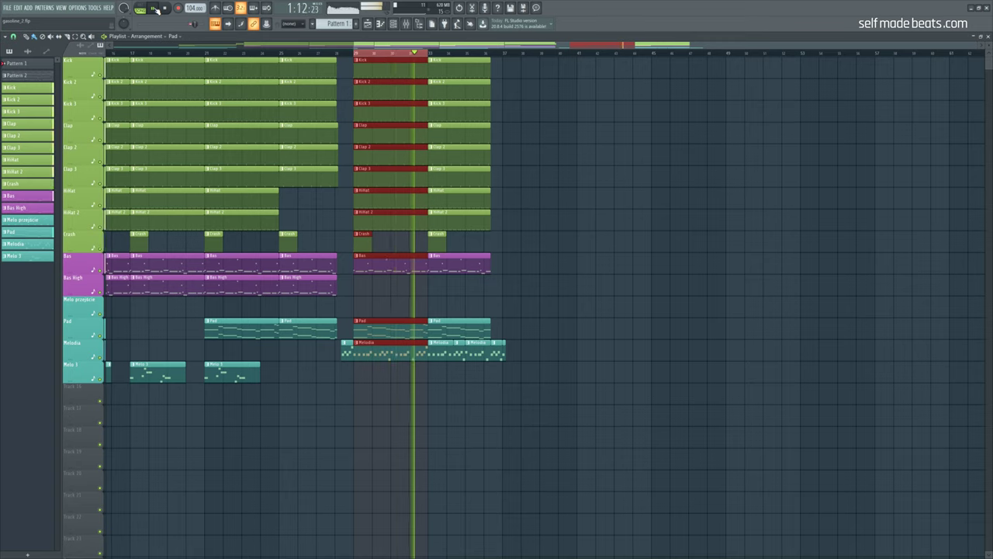
{"action": "left_click", "coordinate": [166, 8]}
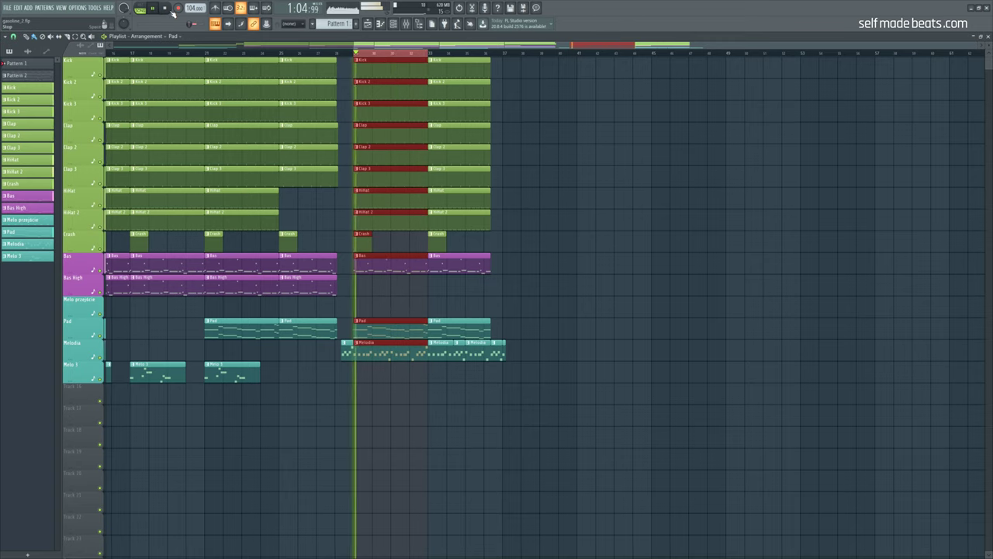
{"action": "left_click", "coordinate": [172, 10]}
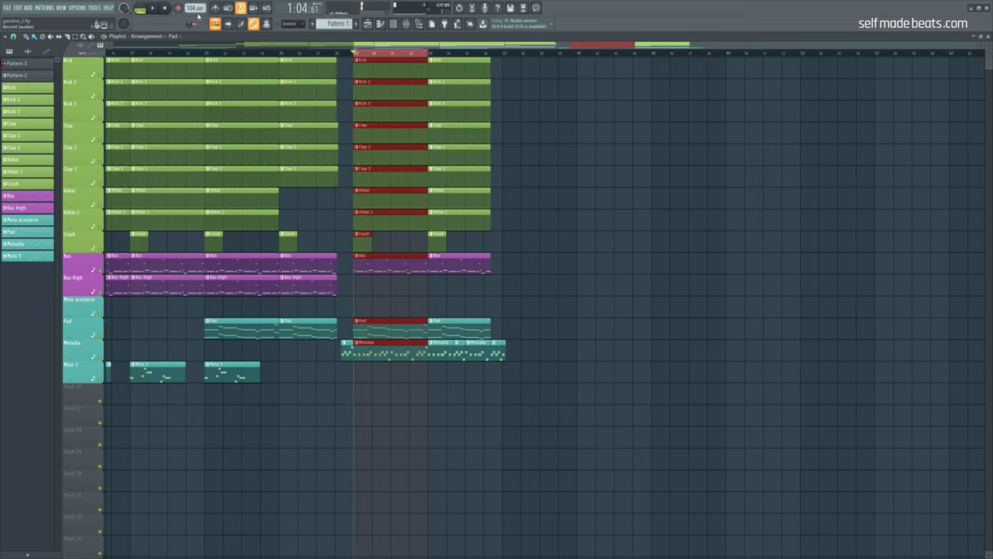
Step: Open the mixer and select the Master track
{"action": "left_click", "coordinate": [406, 24]}
{"action": "left_click", "coordinate": [383, 160]}
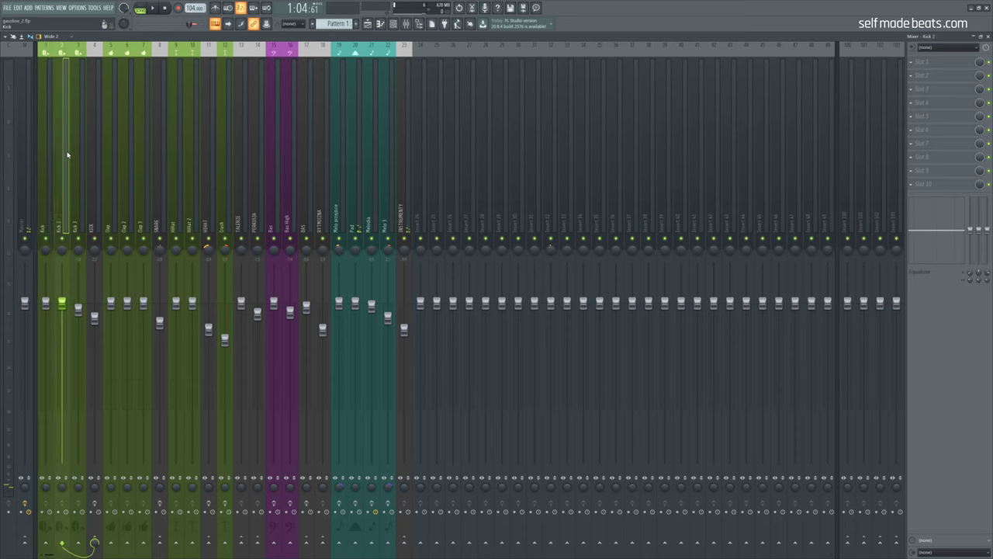
{"action": "left_click", "coordinate": [113, 145]}
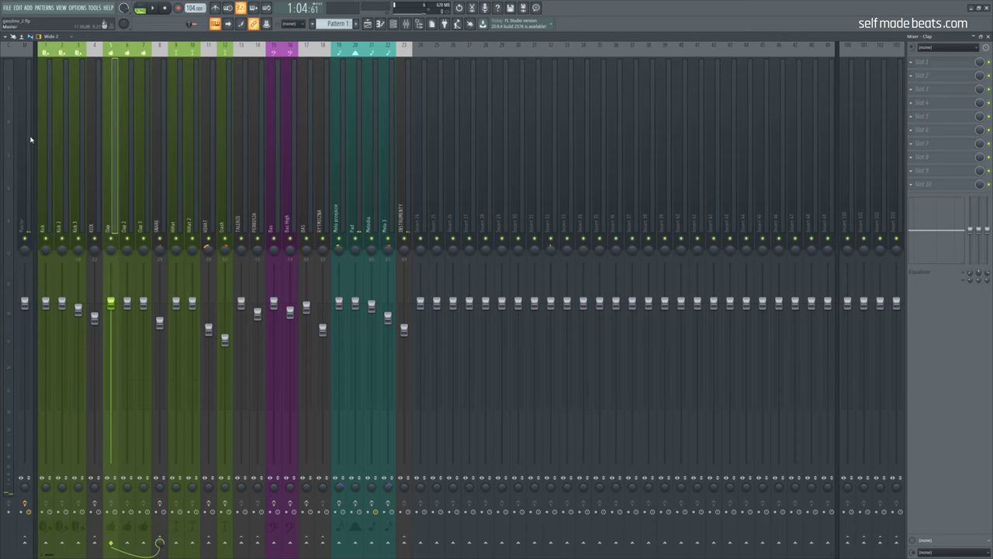
{"action": "left_click", "coordinate": [30, 138]}
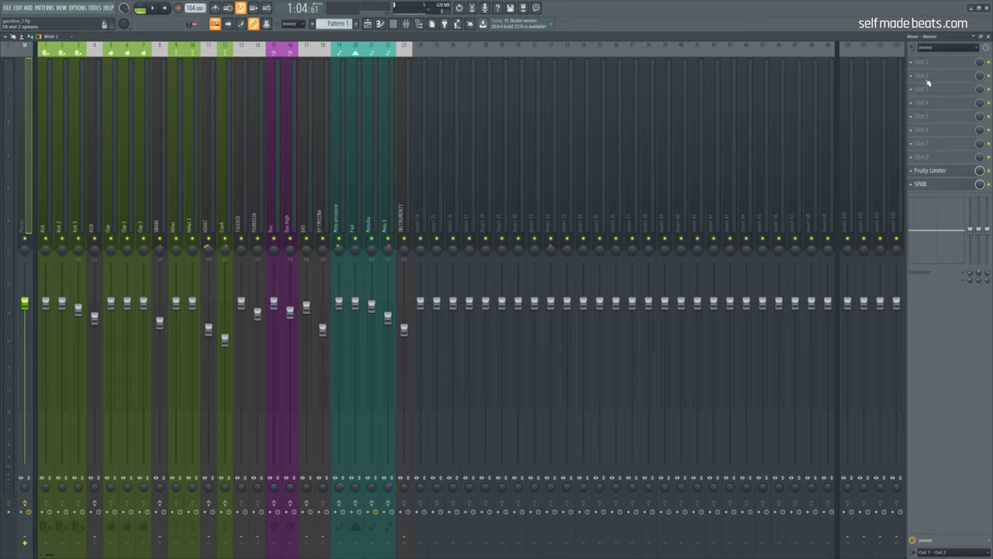
Step: Load Fruity Limiter into slot 2 of the Master track and enlarge its window
{"action": "left_click", "coordinate": [926, 79]}
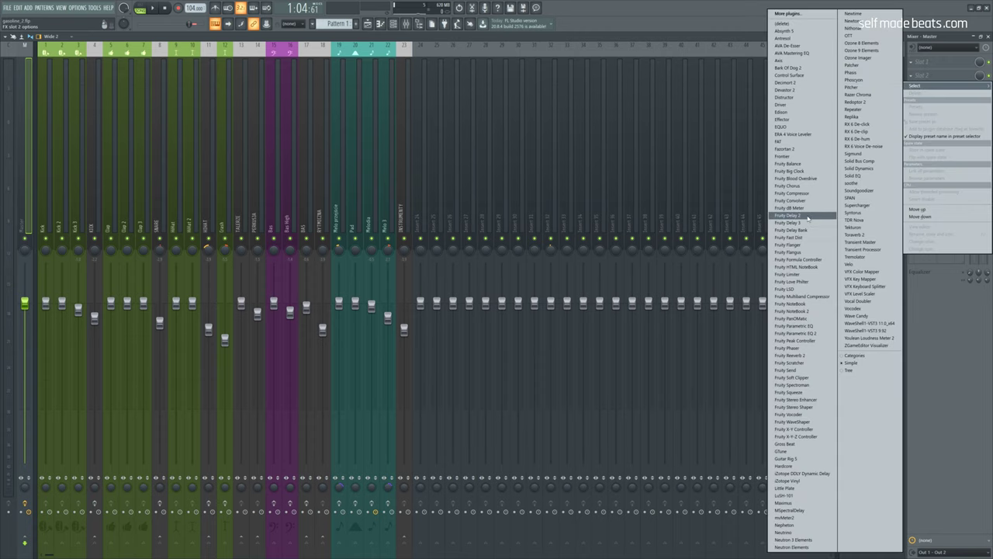
{"action": "left_click", "coordinate": [789, 274]}
{"action": "left_click_drag", "start_coordinate": [313, 189], "coordinate": [319, 194]}
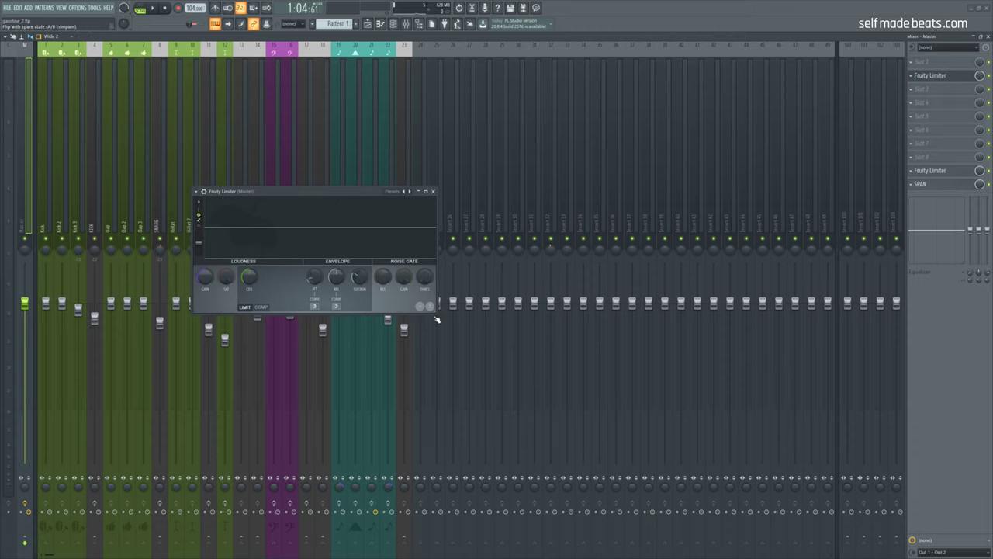
{"action": "left_click_drag", "start_coordinate": [436, 313], "coordinate": [589, 403]}
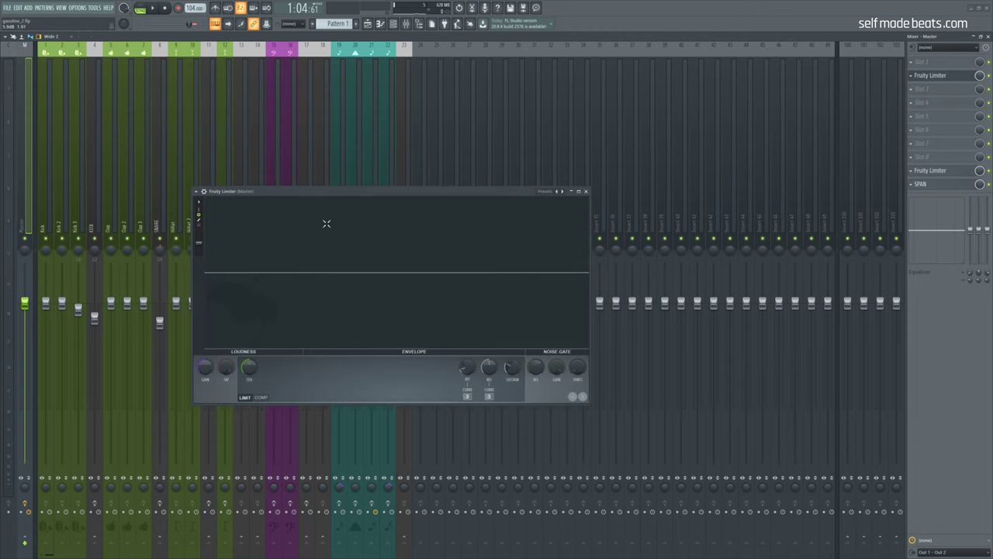
{"action": "left_click_drag", "start_coordinate": [307, 196], "coordinate": [282, 147]}
Step: Widen the limiter window and raise its gain to about 7.3 dB while playing the selected section
{"action": "left_click", "coordinate": [158, 8]}
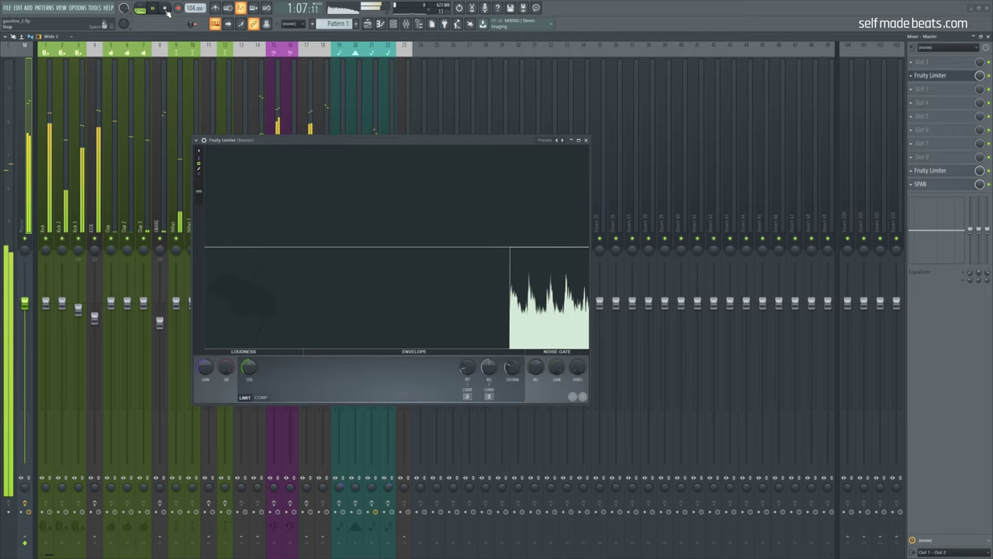
{"action": "left_click", "coordinate": [165, 9]}
{"action": "left_click_drag", "start_coordinate": [196, 249], "coordinate": [73, 243]}
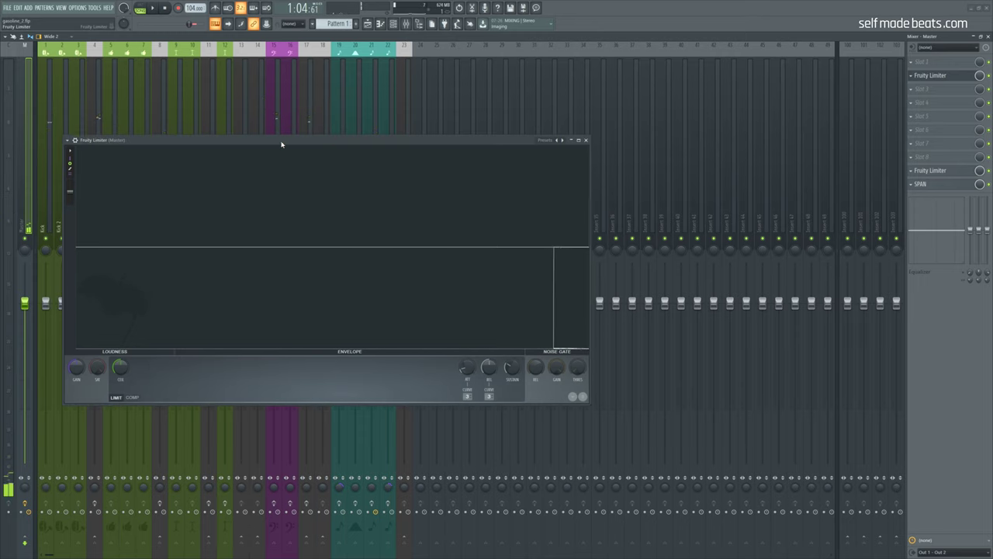
{"action": "left_click_drag", "start_coordinate": [187, 299], "coordinate": [245, 273]}
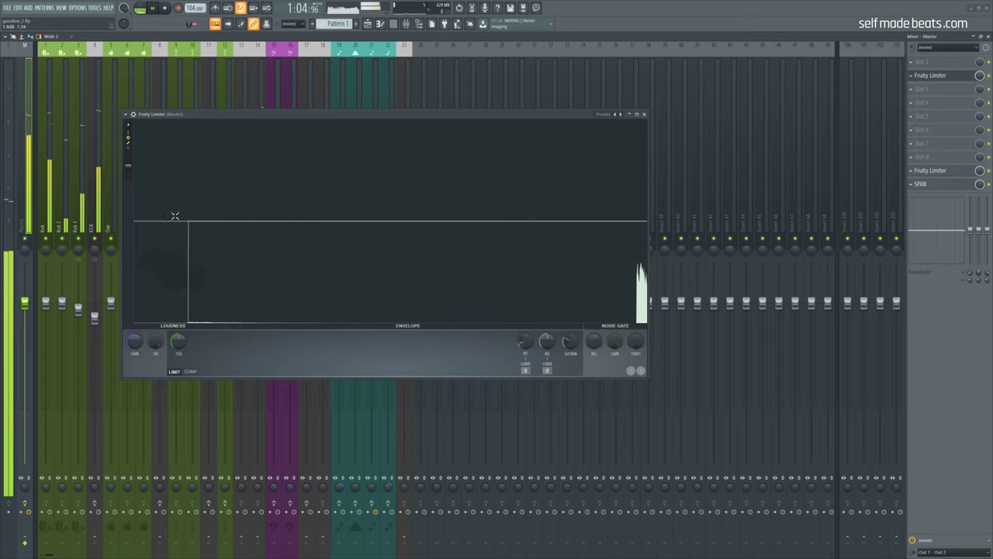
{"action": "left_click_drag", "start_coordinate": [135, 343], "coordinate": [135, 305]}
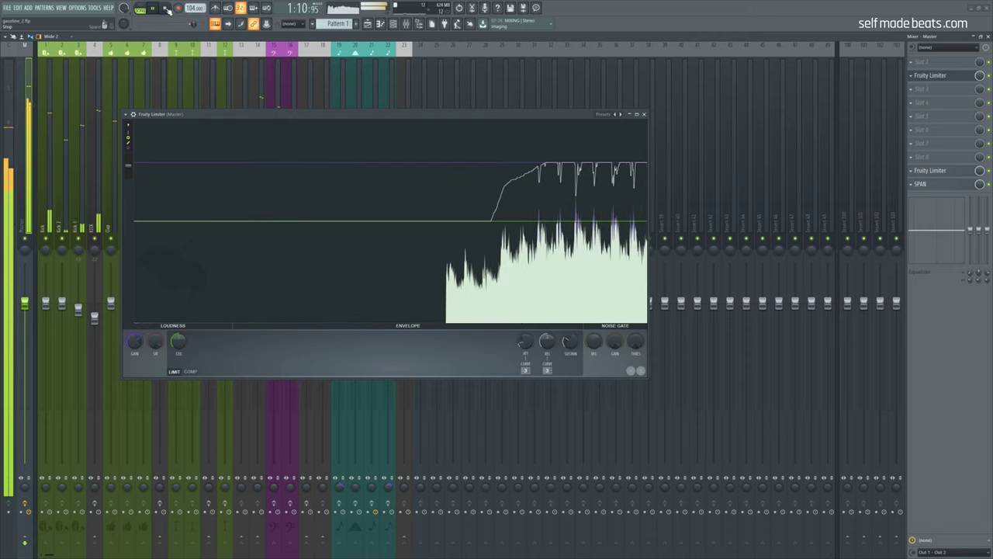
{"action": "left_click", "coordinate": [167, 10]}
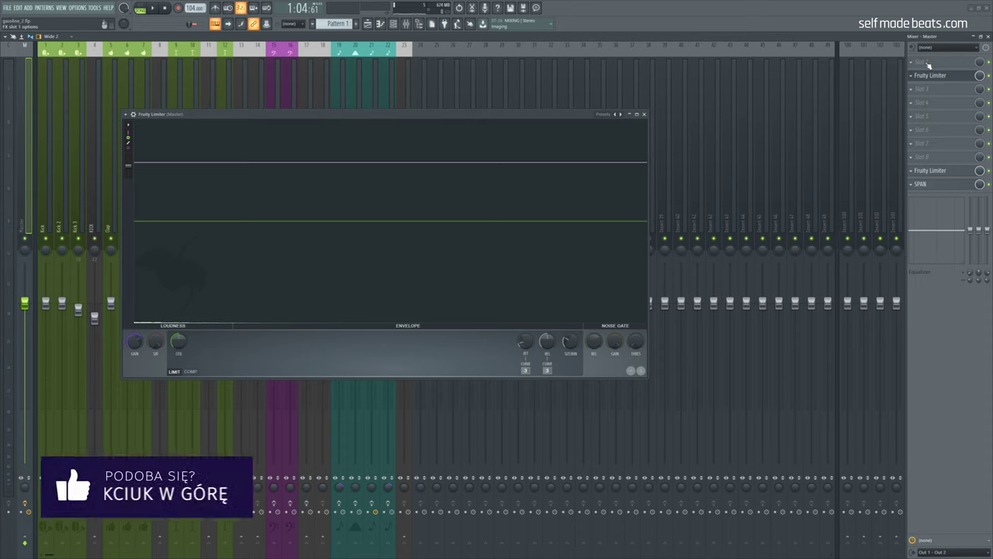
Step: Load Fruity Parametric EQ 2 into slot 1 of the Master track and enlarge its window above the limiter
{"action": "left_click", "coordinate": [928, 65]}
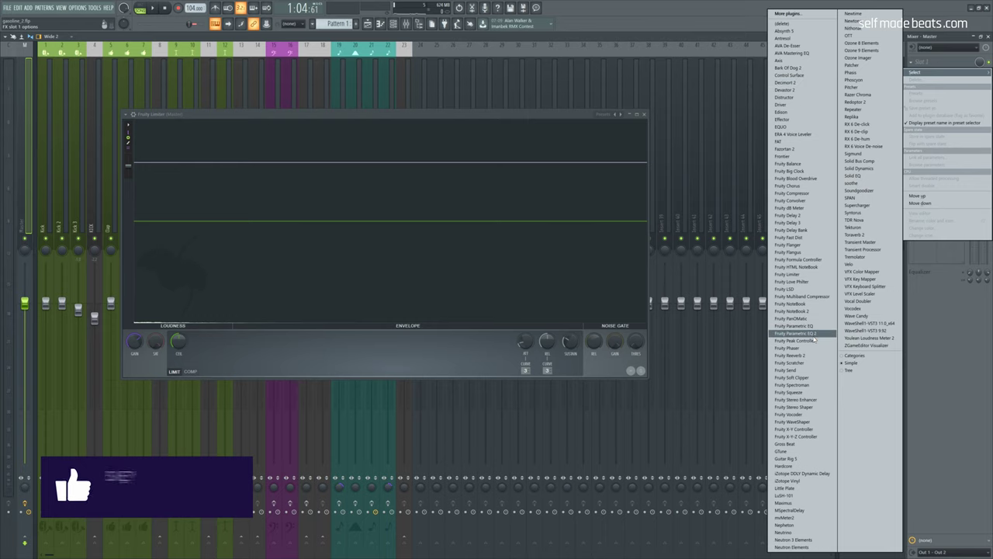
{"action": "left_click", "coordinate": [807, 332]}
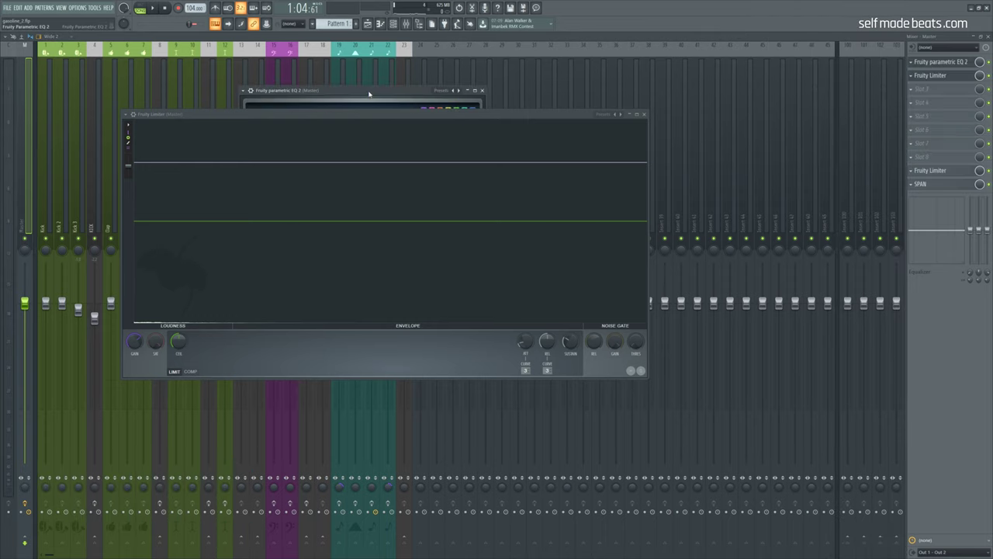
{"action": "left_click_drag", "start_coordinate": [532, 117], "coordinate": [518, 284]}
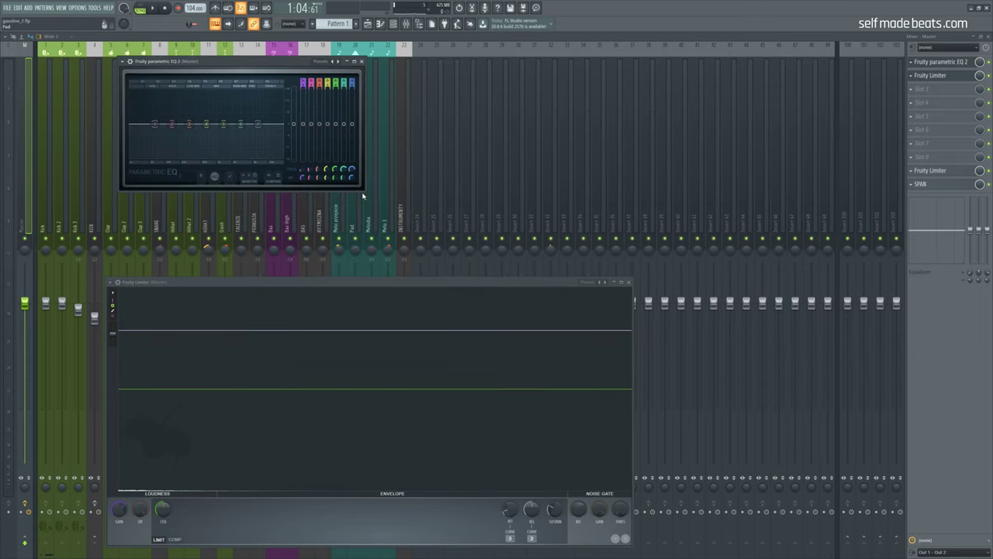
{"action": "left_click_drag", "start_coordinate": [364, 190], "coordinate": [625, 273]}
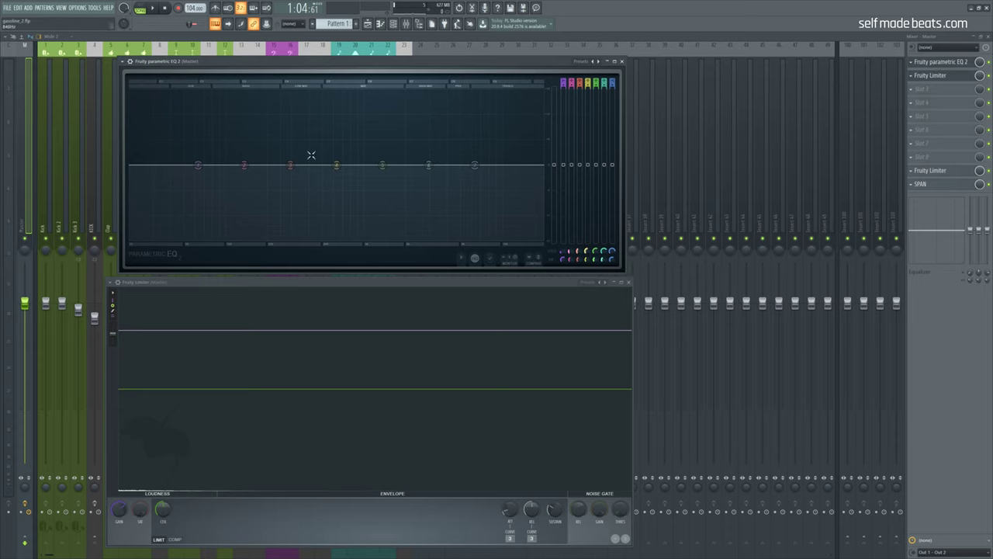
{"action": "left_click_drag", "start_coordinate": [243, 58], "coordinate": [242, 35]}
Step: Turn EQ band 1 into a steep high-pass filter at 31 Hz with 55% bandwidth and close the equalizer
{"action": "mouse_move", "coordinate": [564, 56]}
{"action": "left_mouse_down"}
{"action": "mouse_move", "coordinate": [563, 71]}
{"action": "mouse_move", "coordinate": [563, 55]}
{"action": "left_mouse_up"}
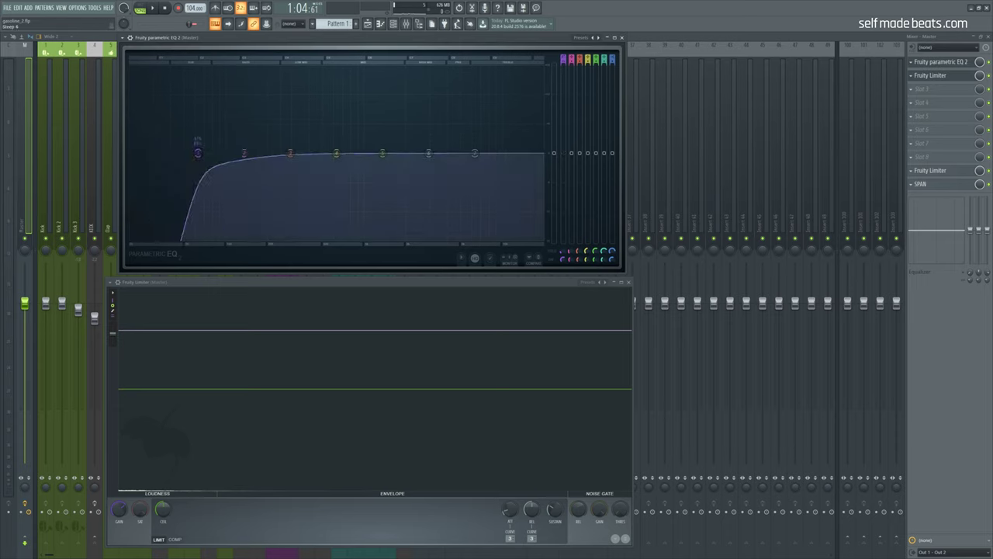
{"action": "left_click_drag", "start_coordinate": [563, 260], "coordinate": [562, 268]}
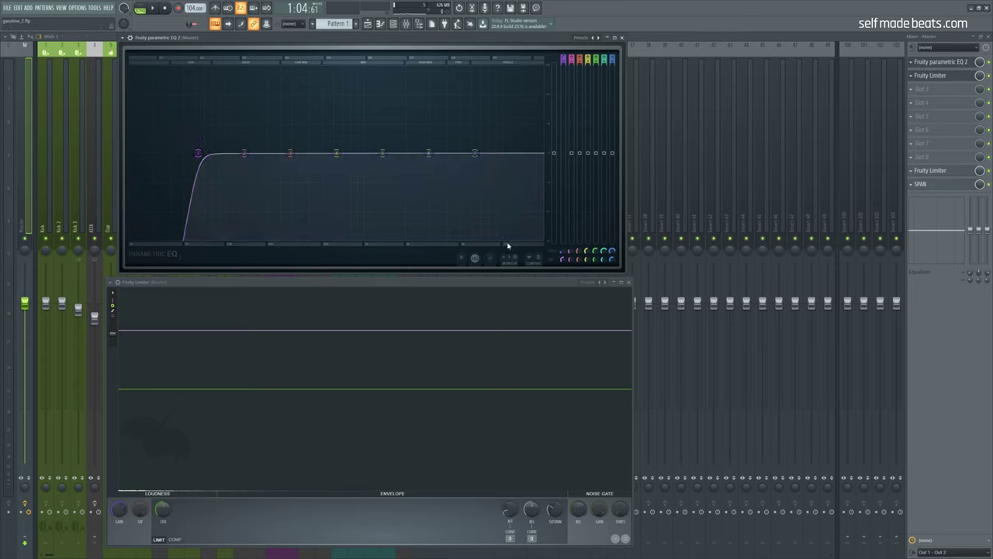
{"action": "left_click_drag", "start_coordinate": [562, 252], "coordinate": [562, 270]}
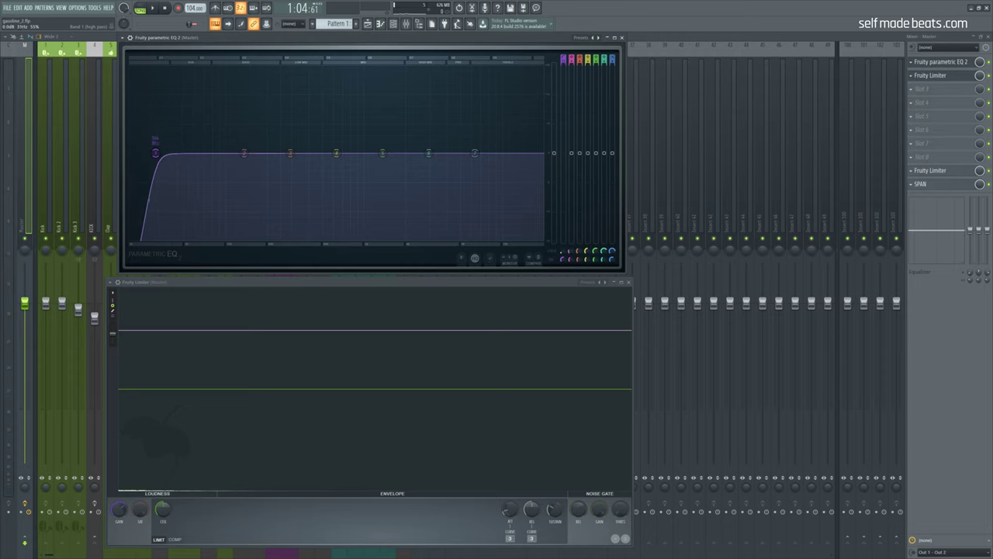
{"action": "left_click", "coordinate": [621, 38]}
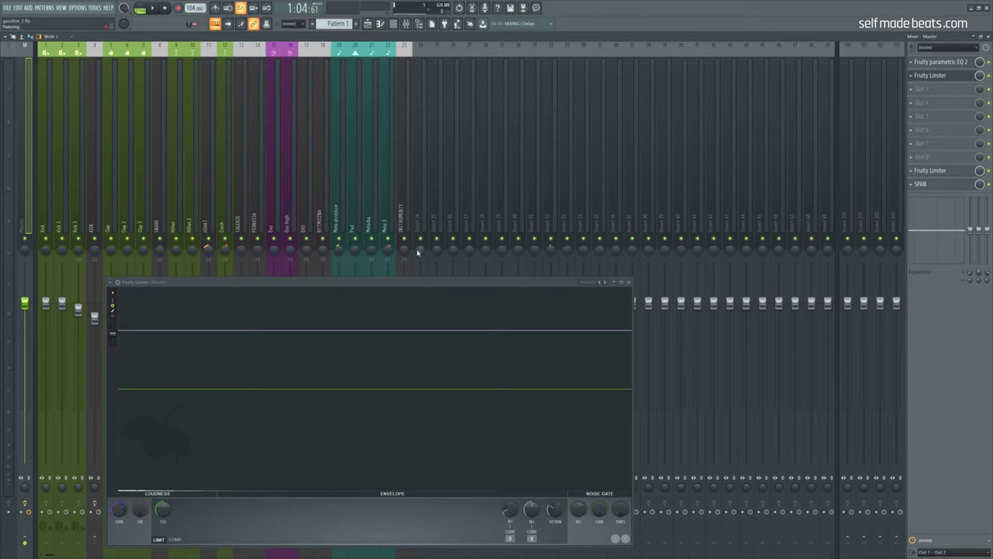
Step: Play the section and examine how strongly the limiter reduces the peaks
{"action": "left_click", "coordinate": [152, 10]}
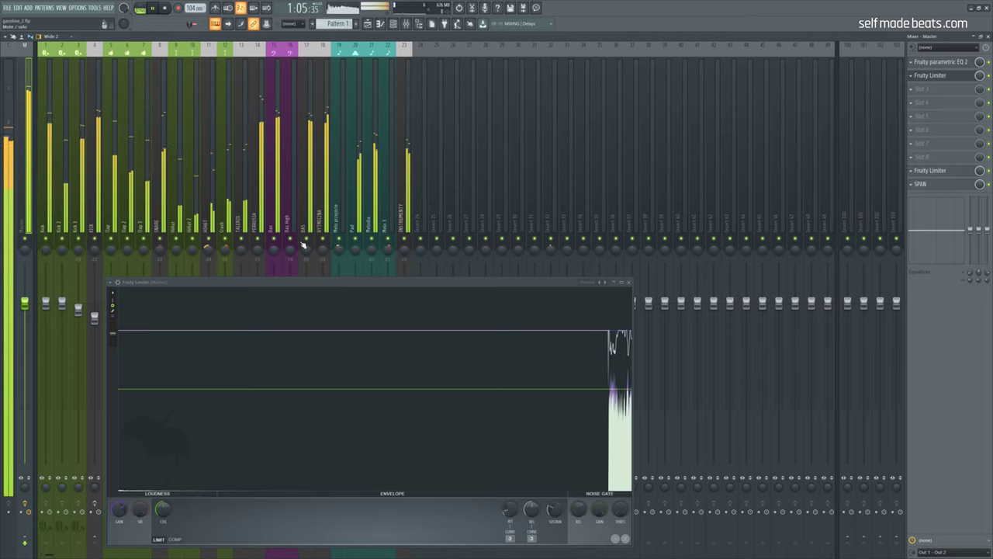
{"action": "left_click_drag", "start_coordinate": [385, 288], "coordinate": [339, 166]}
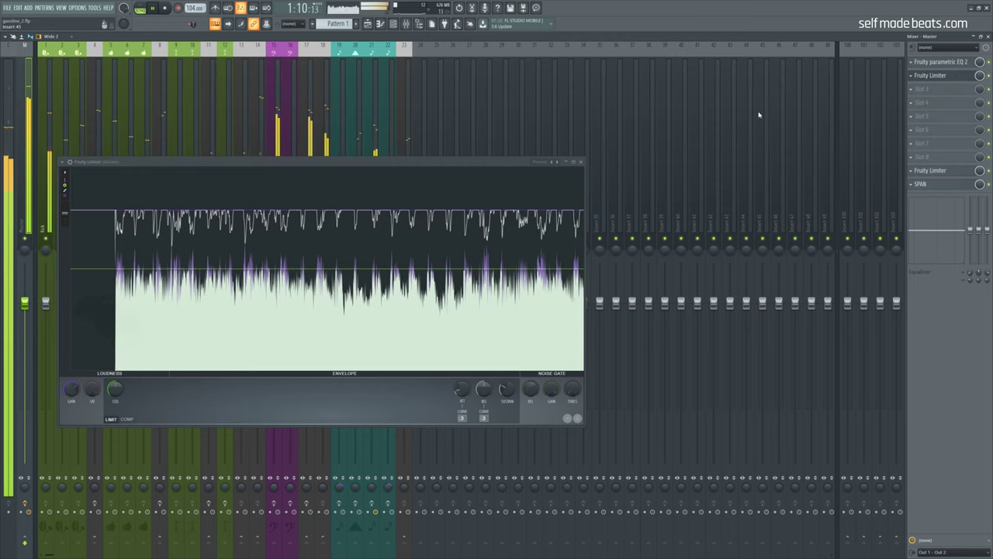
{"action": "key", "text": "space"}
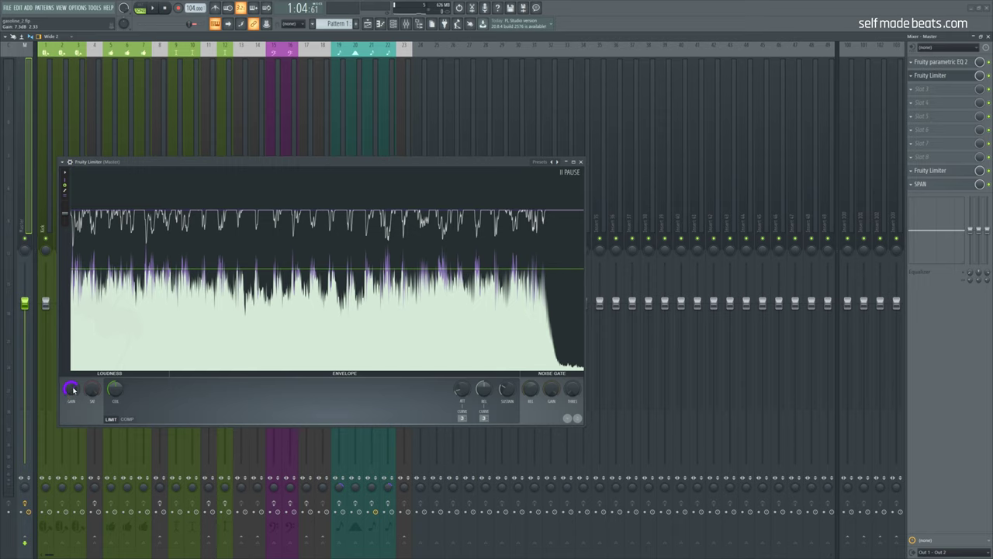
Step: Readjust the Master limiter's gain to about 6.3 dB while listening to the section
{"action": "left_click_drag", "start_coordinate": [71, 388], "coordinate": [71, 392]}
{"action": "left_click", "coordinate": [153, 8]}
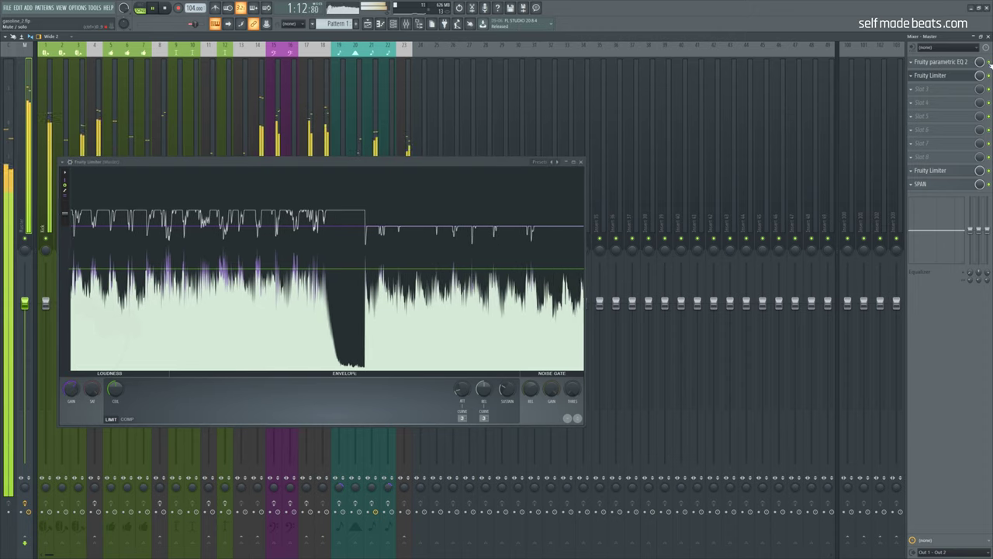
{"action": "left_click_drag", "start_coordinate": [75, 390], "coordinate": [75, 384]}
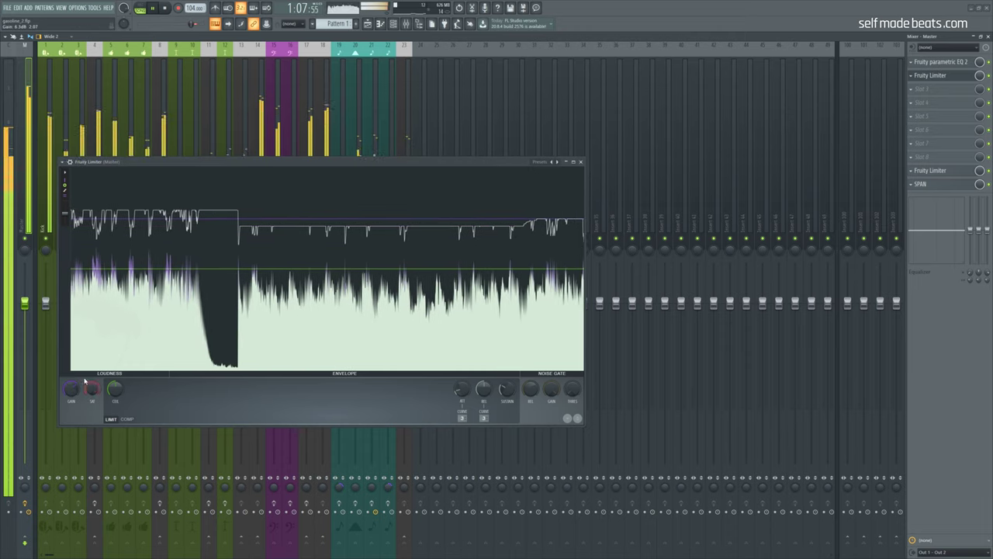
{"action": "left_click", "coordinate": [167, 9]}
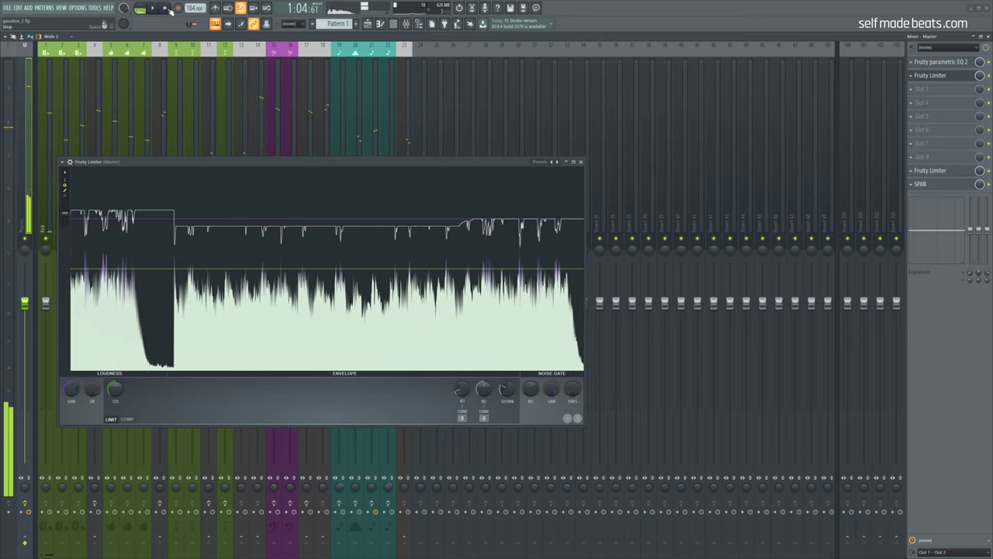